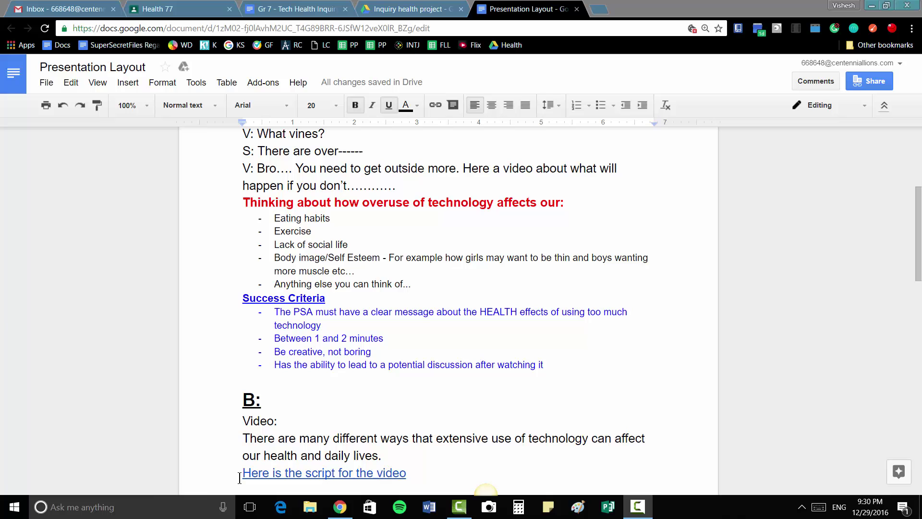
Search Windows for 'snagit' and launch Snagit 13 from the results.
{"action": "left_click", "coordinate": [155, 505]}
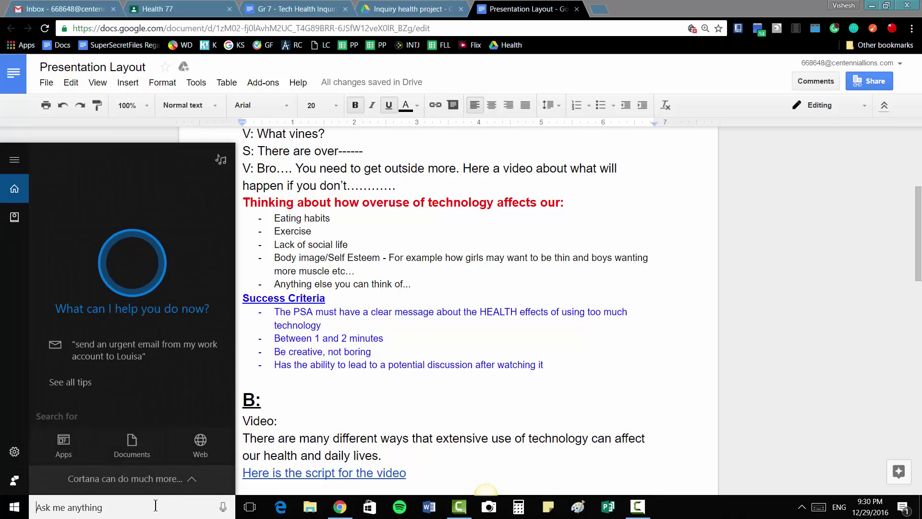
{"action": "type", "text": "snagir"}
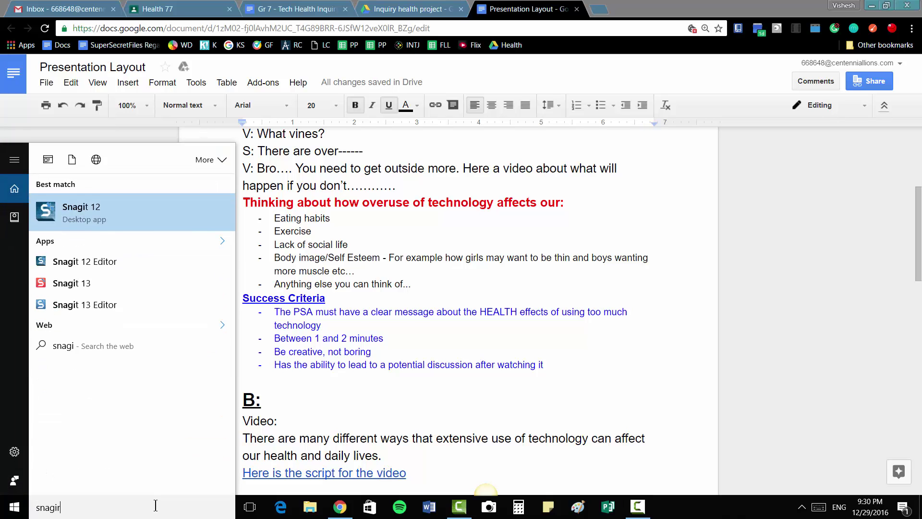
{"action": "key", "text": "BackSpace"}
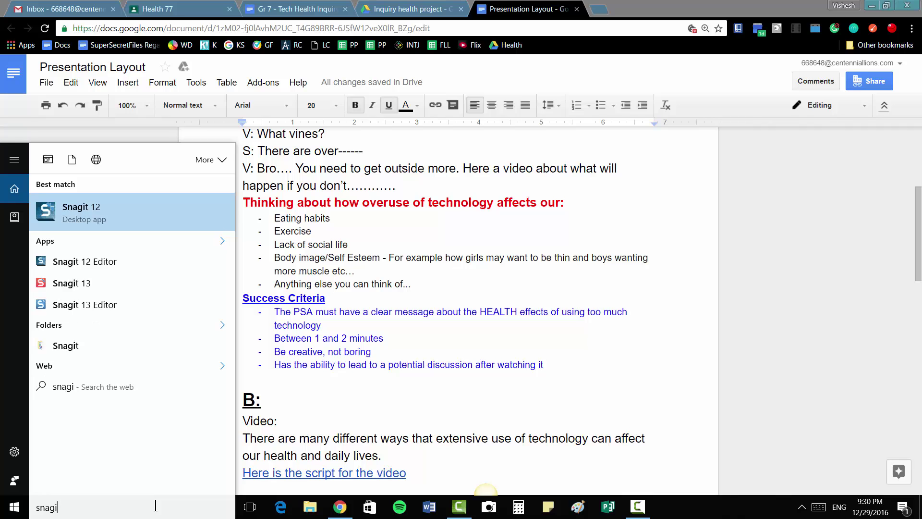
{"action": "type", "text": "t"}
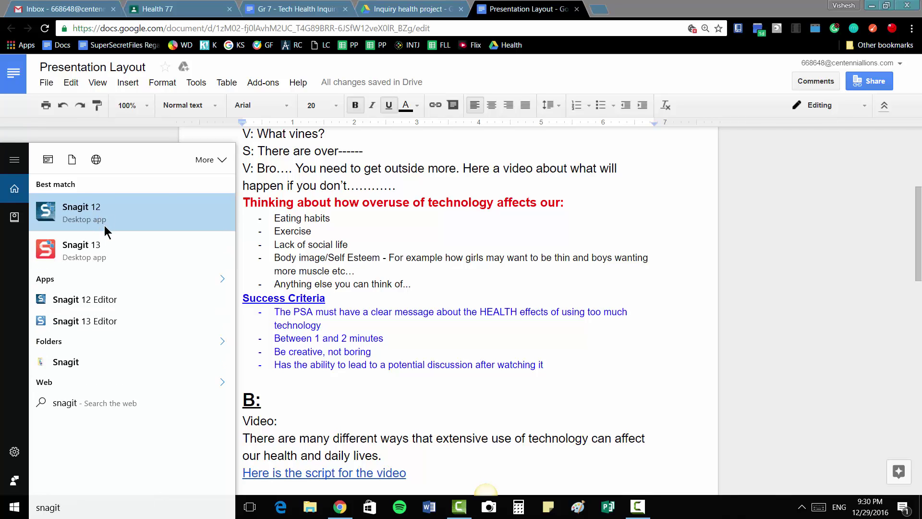
{"action": "left_click", "coordinate": [119, 259]}
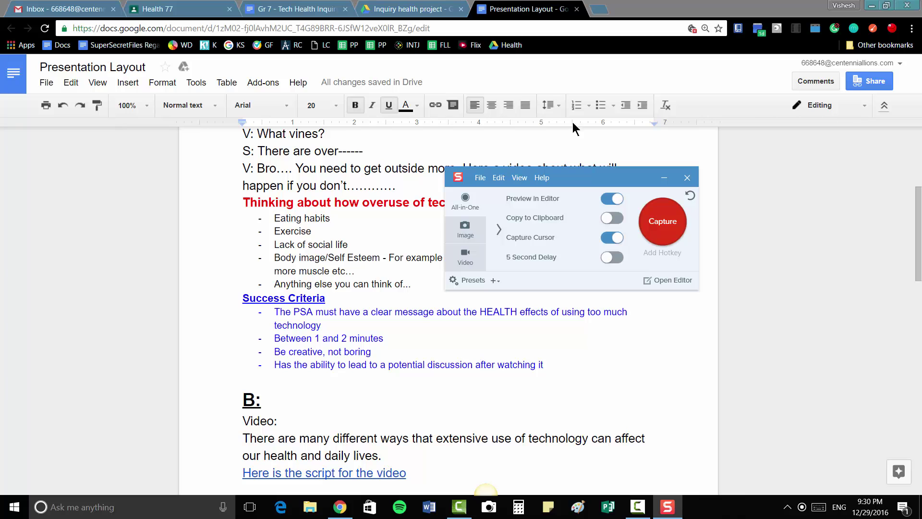
Move the Snagit capture window further left and browse its File and Help menus.
{"action": "left_click_drag", "start_coordinate": [575, 185], "coordinate": [479, 187]}
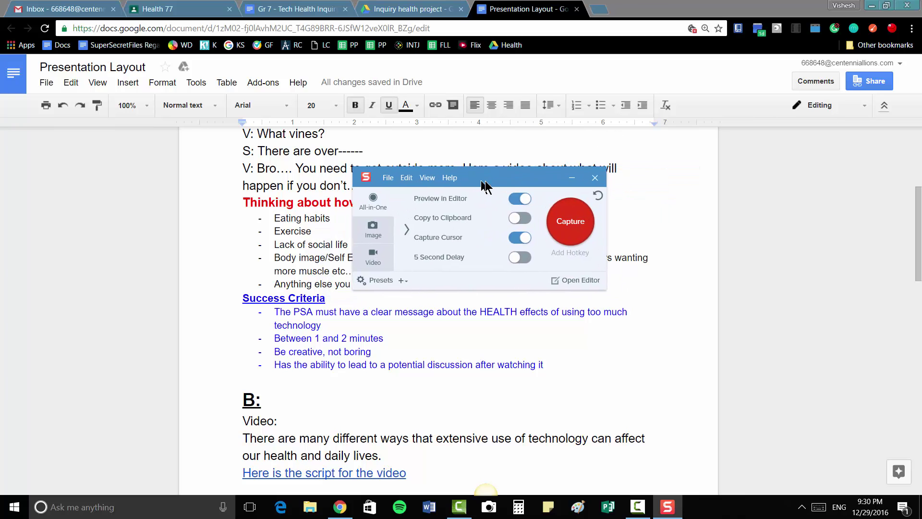
{"action": "left_click", "coordinate": [386, 180]}
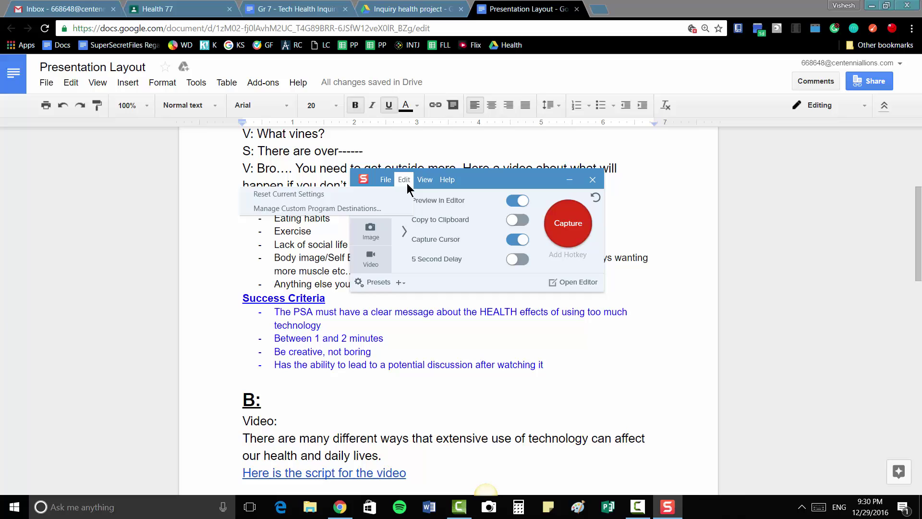
{"action": "left_click", "coordinate": [479, 205]}
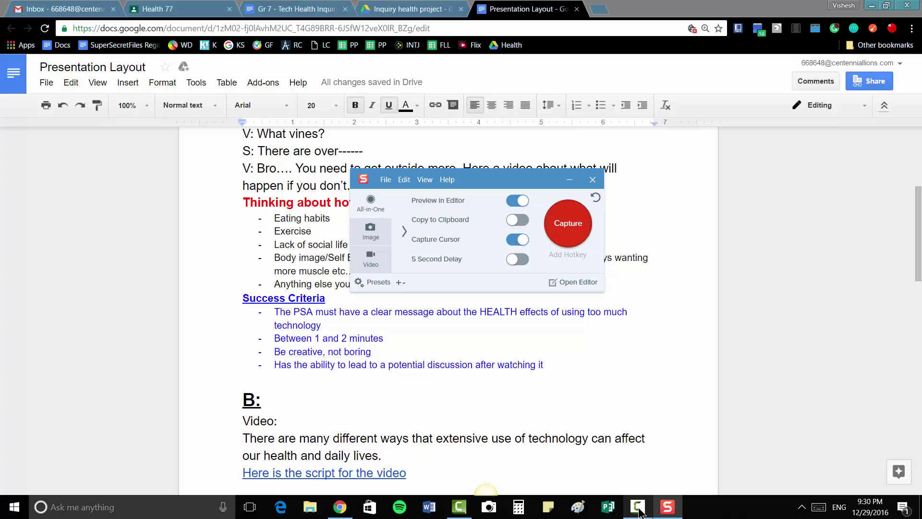
{"action": "mouse_move", "coordinate": [641, 512]}
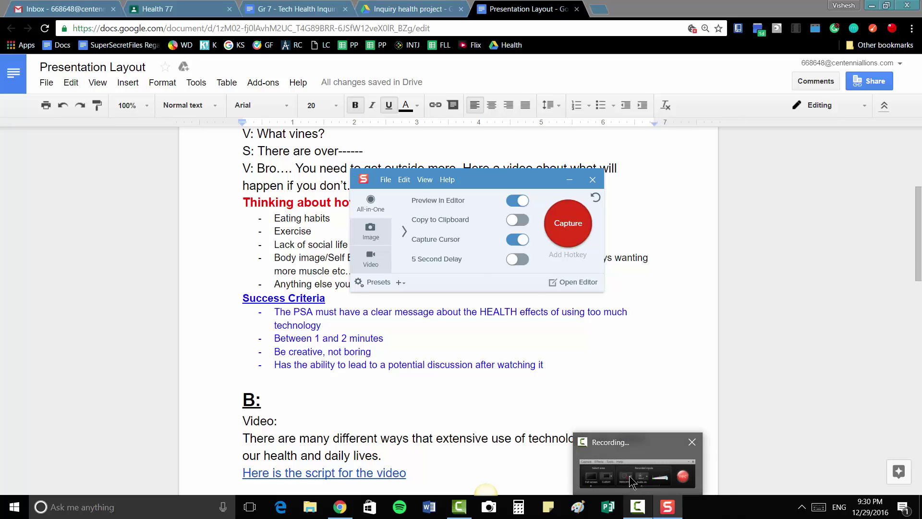
{"action": "mouse_move", "coordinate": [631, 481]}
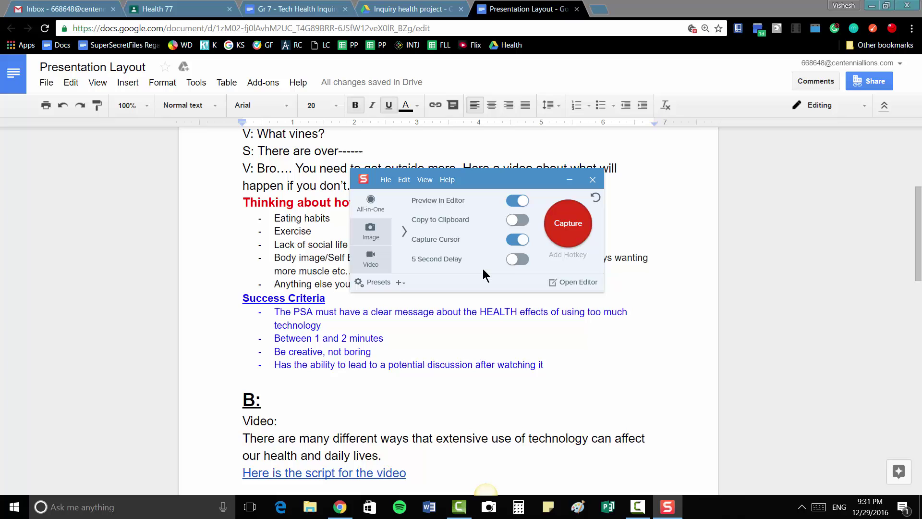
Capture a 459 x 341 image region over the document's top text.
{"action": "left_click", "coordinate": [573, 234]}
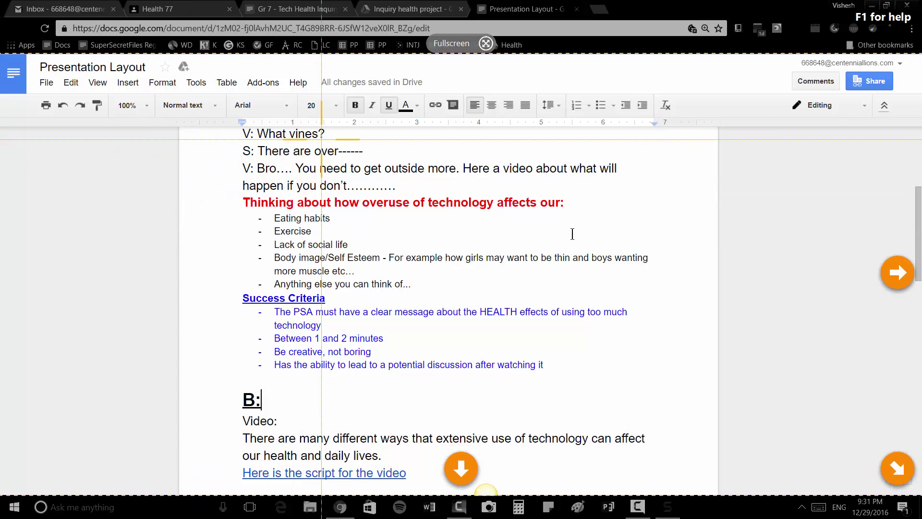
{"action": "left_click_drag", "start_coordinate": [322, 139], "coordinate": [542, 303]}
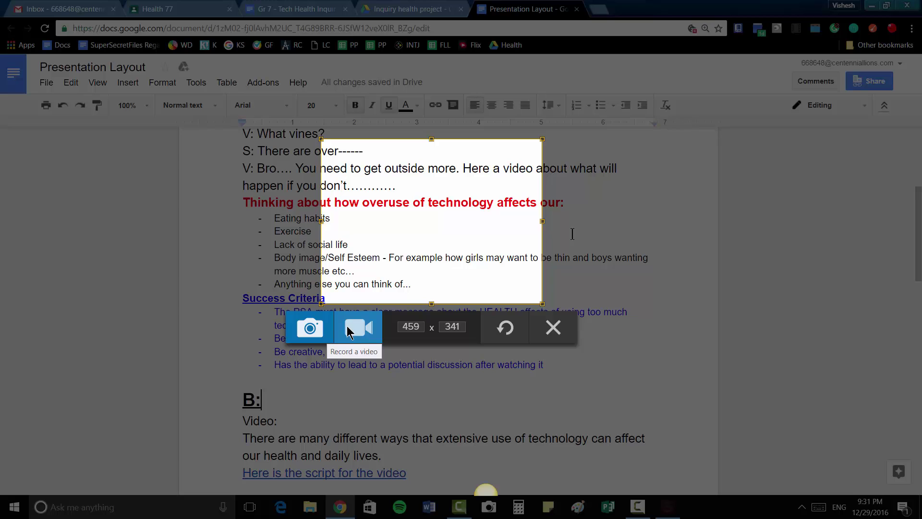
{"action": "left_click", "coordinate": [318, 331]}
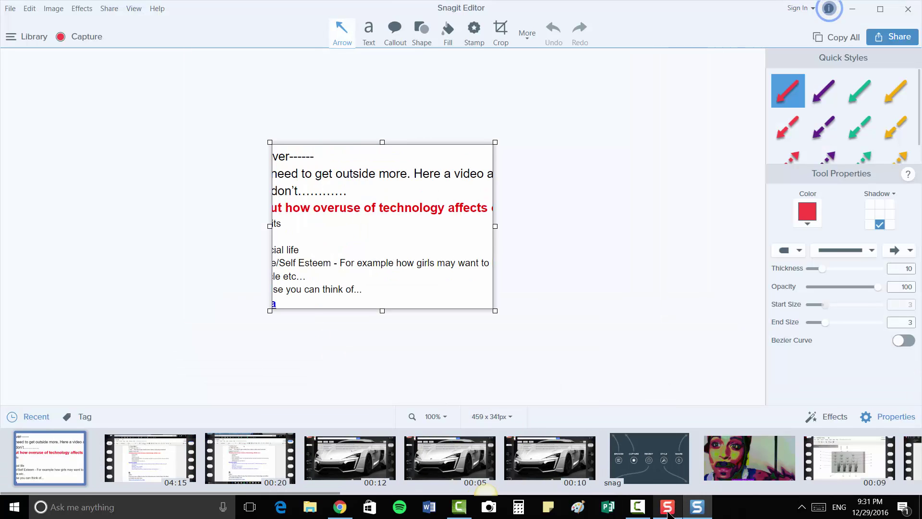
Resize the canvas to 445 x 298 and draw three red down-right arrows.
{"action": "mouse_move", "coordinate": [636, 514]}
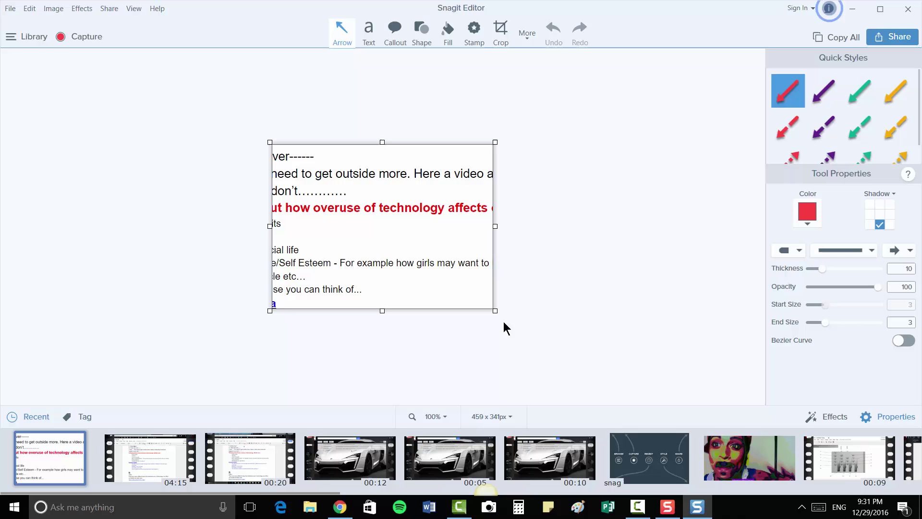
{"action": "left_click_drag", "start_coordinate": [490, 308], "coordinate": [557, 335]}
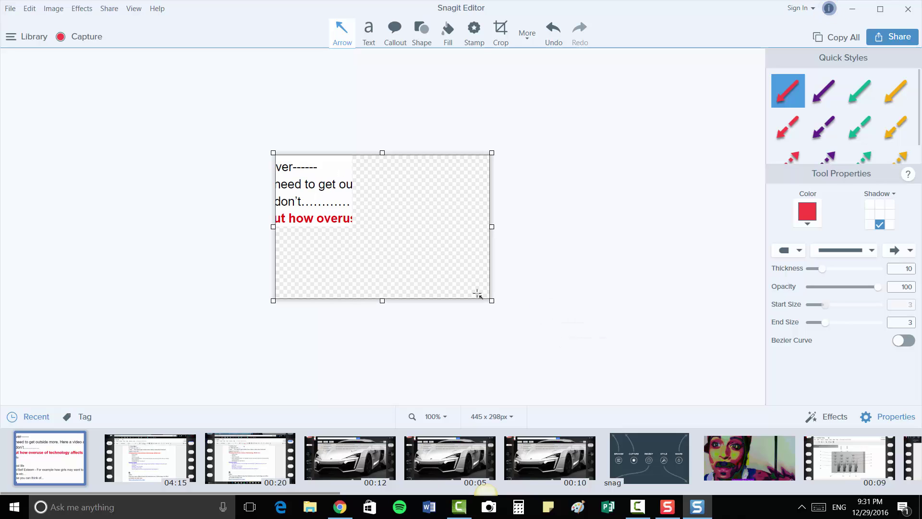
{"action": "left_click_drag", "start_coordinate": [408, 215], "coordinate": [457, 277]}
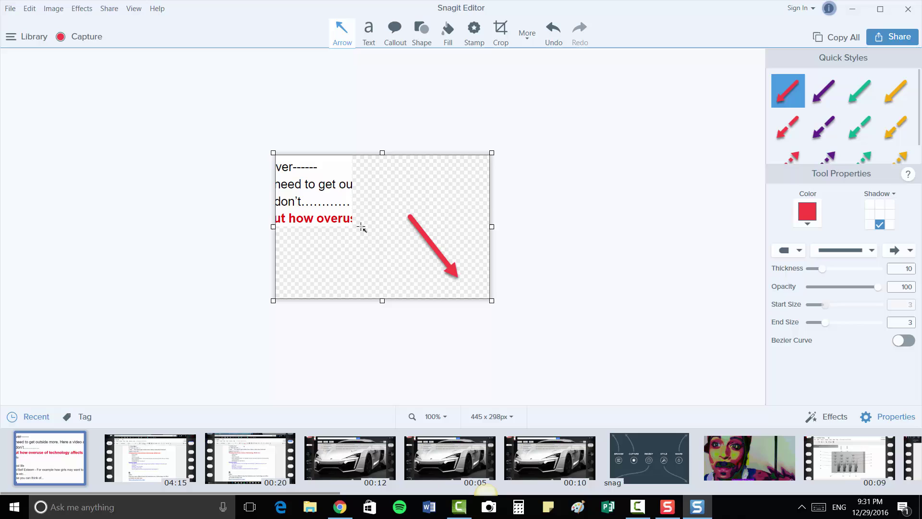
{"action": "left_click_drag", "start_coordinate": [361, 227], "coordinate": [400, 288]}
{"action": "left_click_drag", "start_coordinate": [375, 206], "coordinate": [436, 262]}
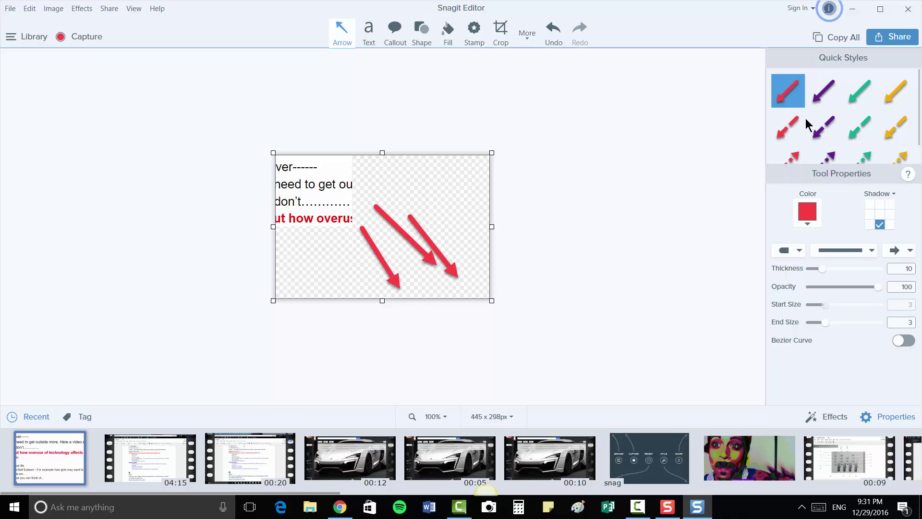
Fill the transparent background and the white text background with red.
{"action": "left_click", "coordinate": [474, 32]}
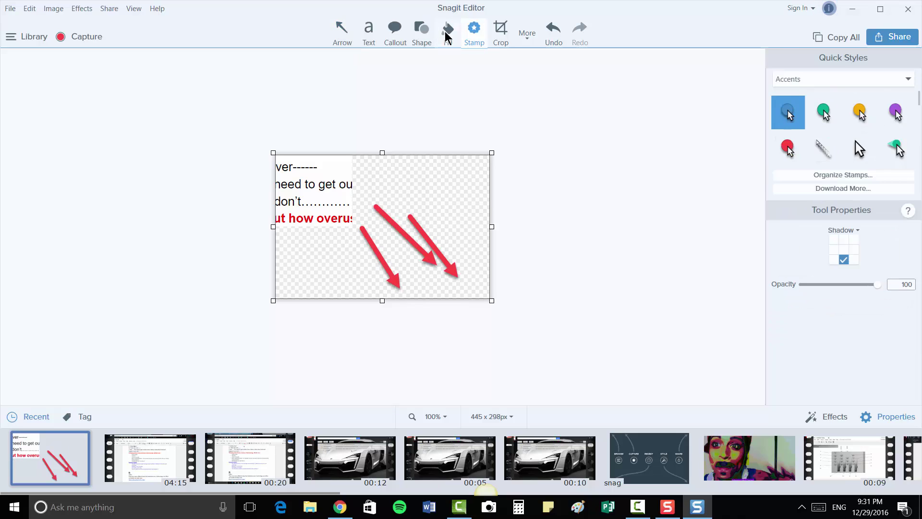
{"action": "left_click", "coordinate": [448, 31]}
{"action": "left_click", "coordinate": [418, 200]}
{"action": "left_click", "coordinate": [310, 188]}
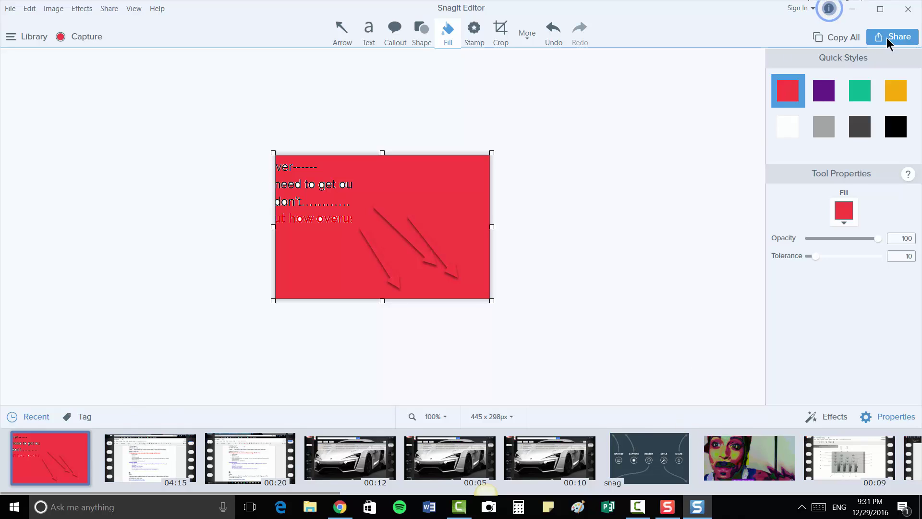
Start sending the image to Google Drive, cancel it, and open the 04:15 video capture.
{"action": "left_click", "coordinate": [848, 43]}
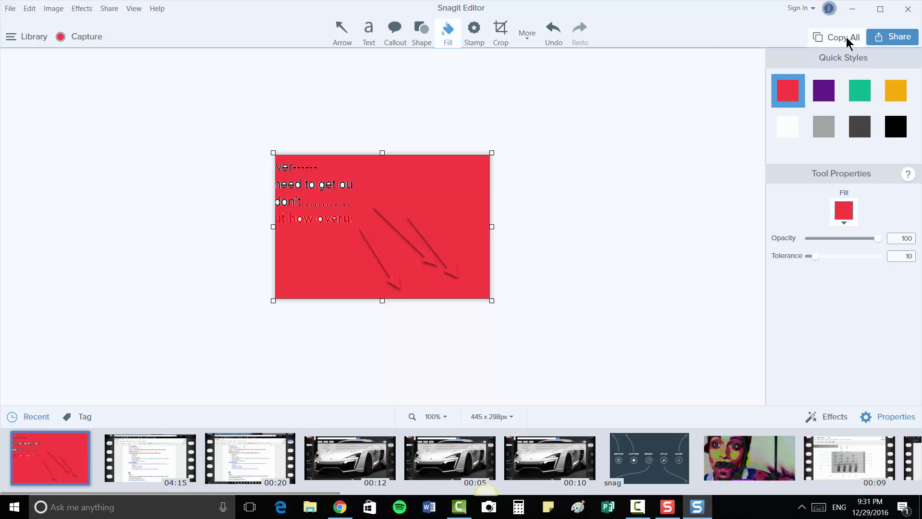
{"action": "left_click", "coordinate": [892, 38]}
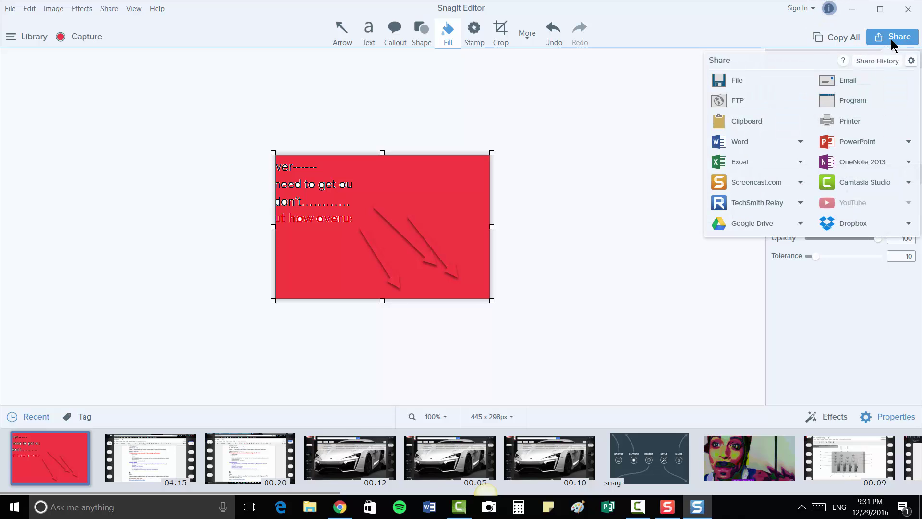
{"action": "left_click", "coordinate": [774, 224]}
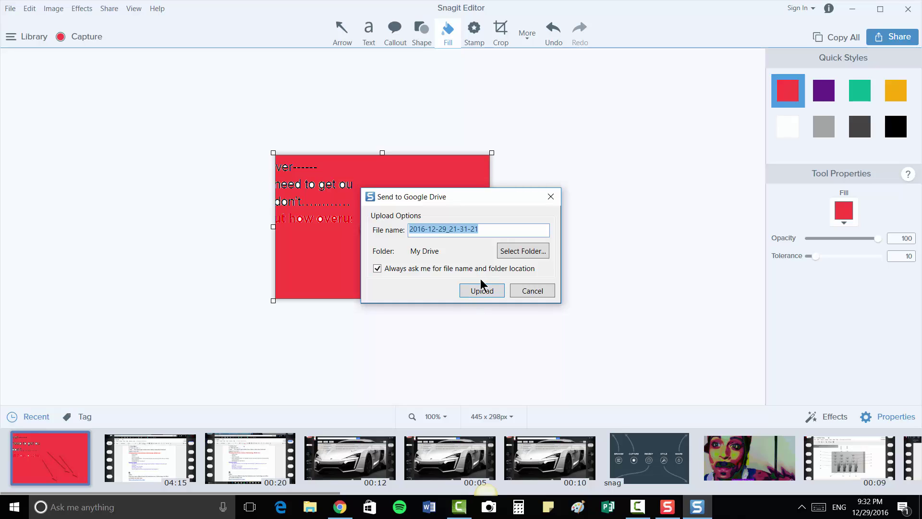
{"action": "left_click", "coordinate": [540, 291]}
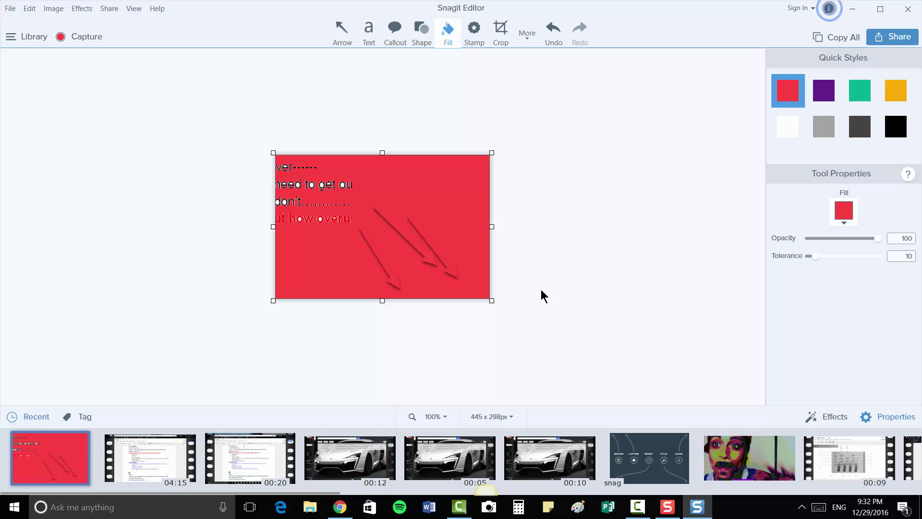
{"action": "left_click", "coordinate": [140, 456]}
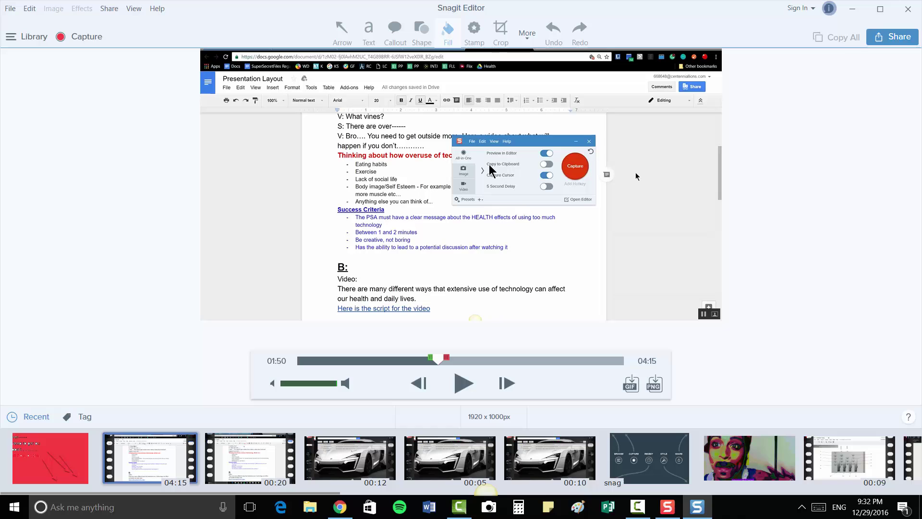
Scrub the video to 00:55 and look over the sharing destinations.
{"action": "left_click_drag", "start_coordinate": [436, 361], "coordinate": [609, 360]}
{"action": "left_click_drag", "start_coordinate": [506, 351], "coordinate": [367, 346]}
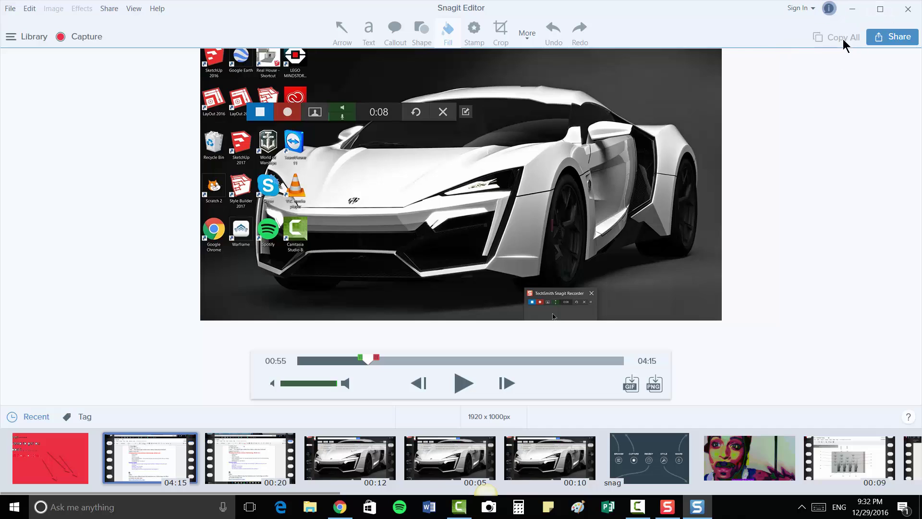
{"action": "left_click", "coordinate": [880, 38]}
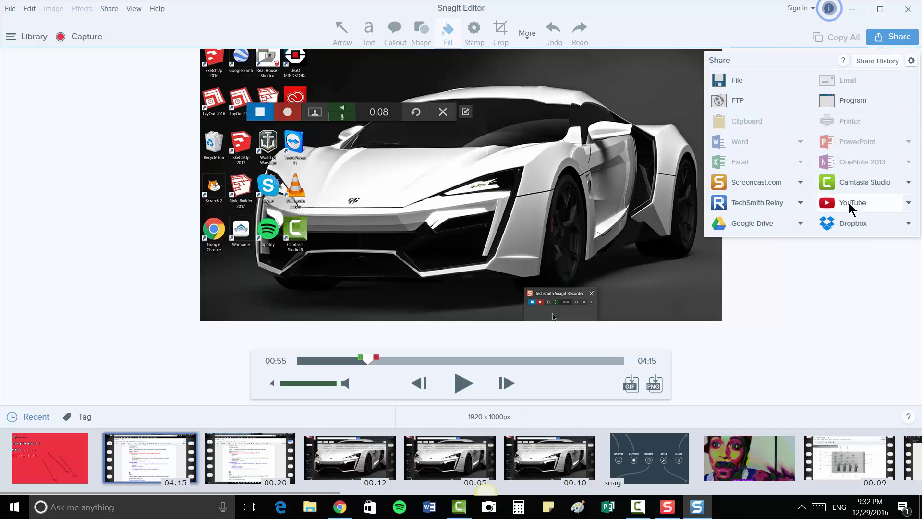
{"action": "left_click", "coordinate": [818, 281]}
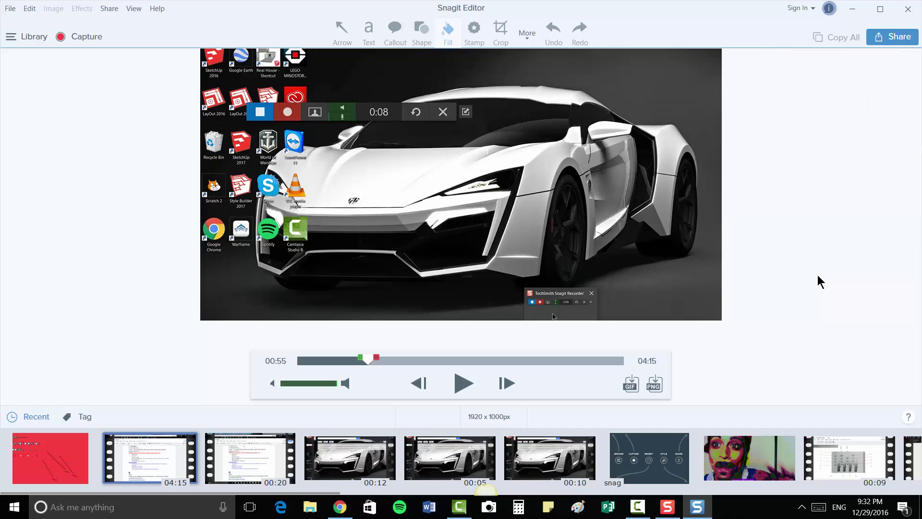
Start a YouTube upload, cancel it, and close Snagit Editor.
{"action": "left_click", "coordinate": [897, 43]}
{"action": "left_click", "coordinate": [838, 207]}
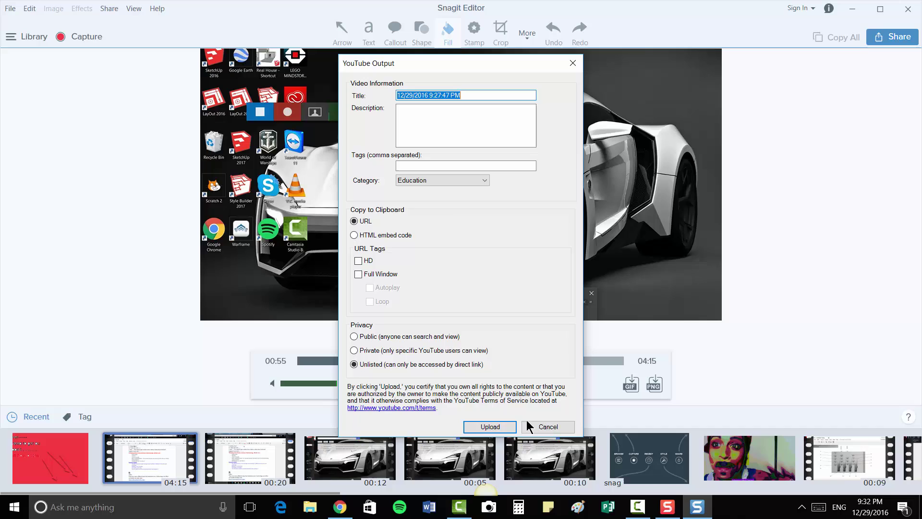
{"action": "left_click", "coordinate": [539, 428]}
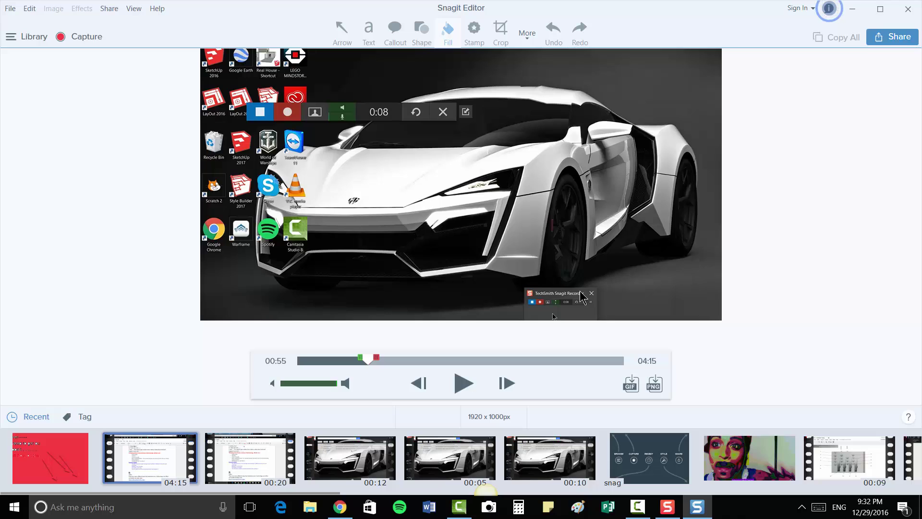
{"action": "left_click", "coordinate": [918, 9]}
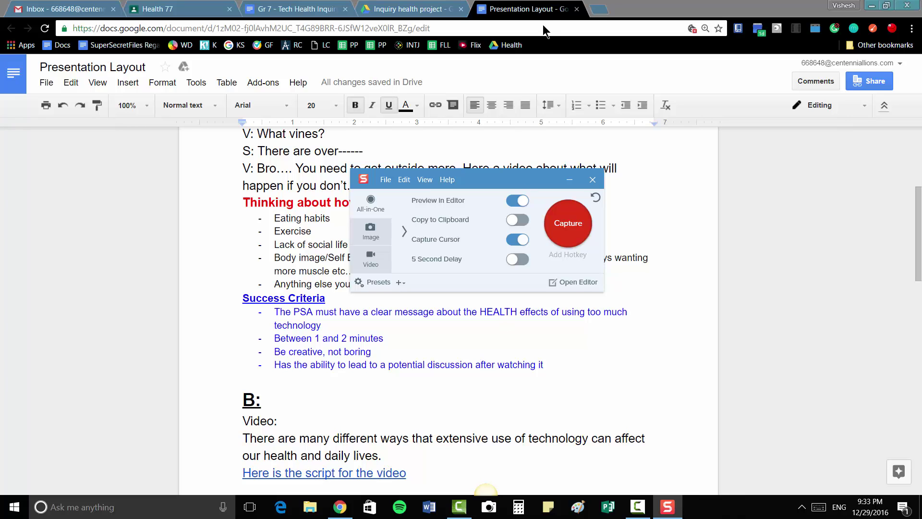
Go to scratch.mit.edu in a new tab and open the Camp project from My Stuff.
{"action": "left_click", "coordinate": [597, 10]}
{"action": "type", "text": "s://scratch.mit.edu"}
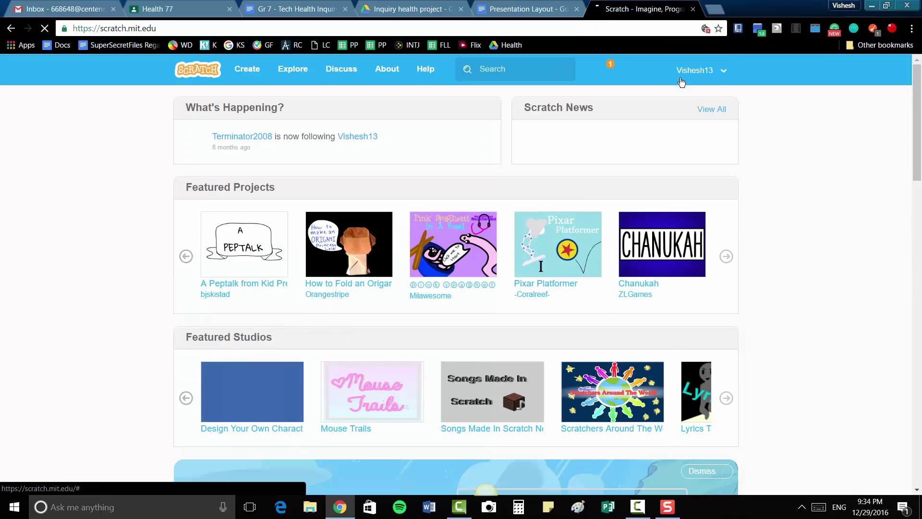
{"action": "left_click", "coordinate": [640, 73]}
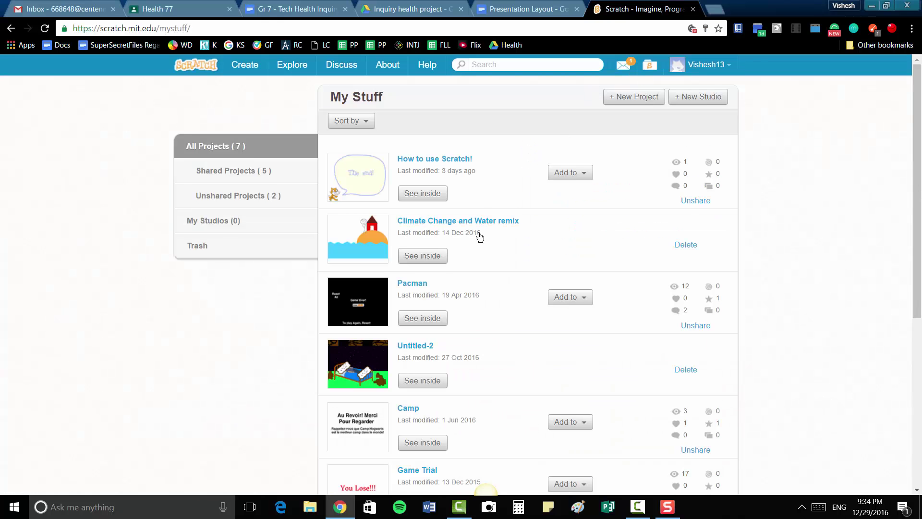
{"action": "scroll", "coordinate": [478, 233], "scroll_direction": "down", "scroll_amount": 2}
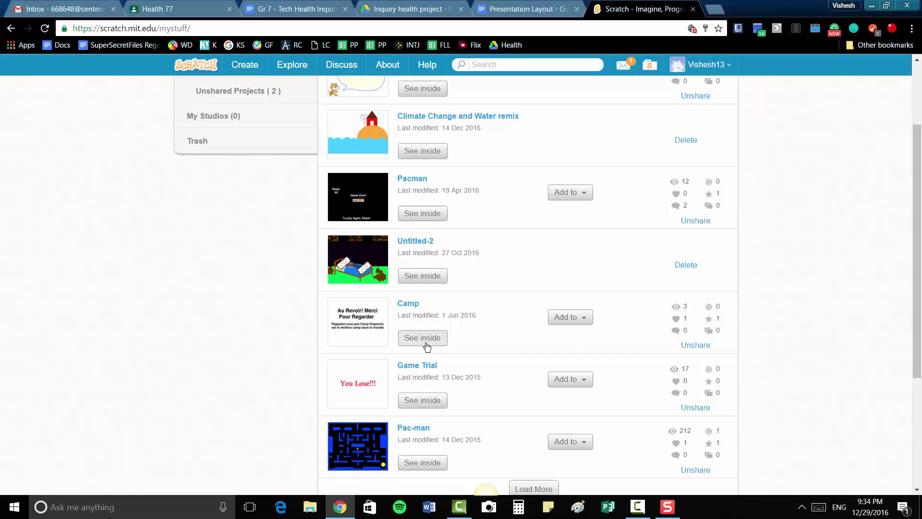
{"action": "left_click", "coordinate": [426, 340]}
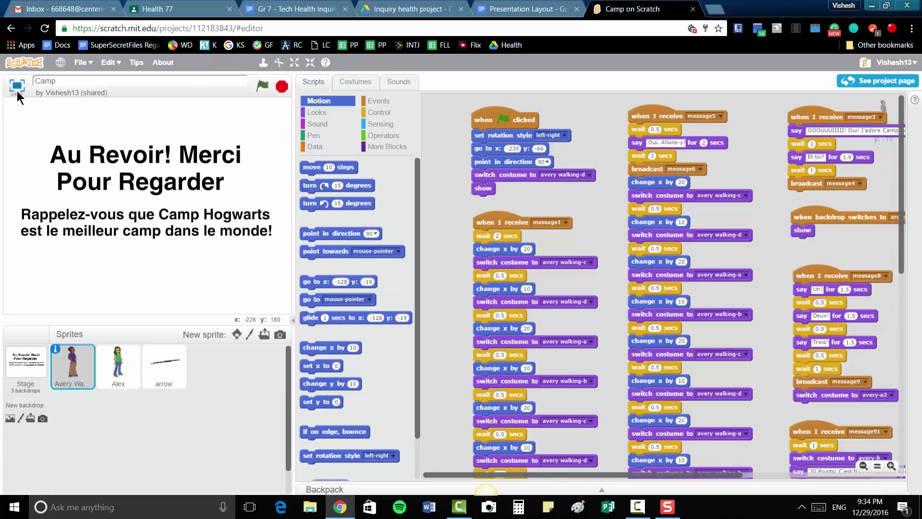
Show Camp full screen, outline an 1130 × 848 Snagit region around the stage, then cancel.
{"action": "left_click", "coordinate": [17, 85]}
{"action": "left_click", "coordinate": [667, 506]}
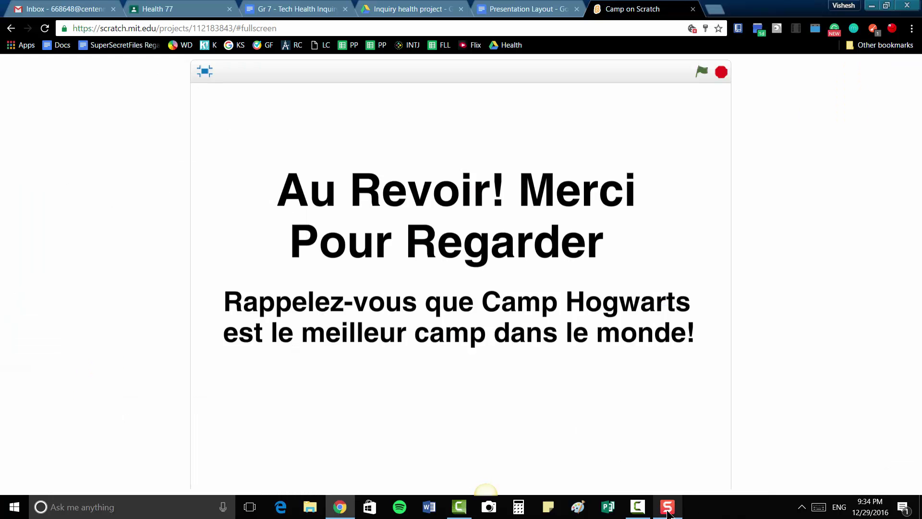
{"action": "left_click", "coordinate": [575, 240]}
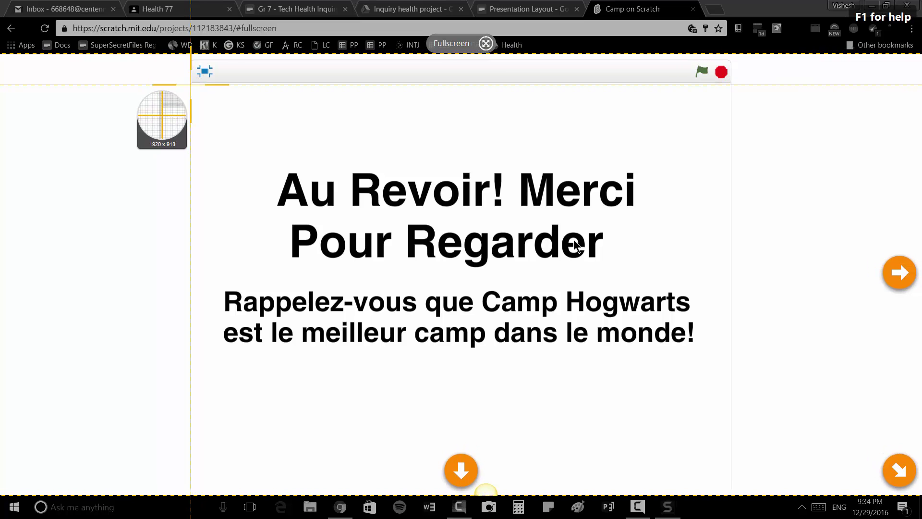
{"action": "left_click_drag", "start_coordinate": [192, 84], "coordinate": [733, 491]}
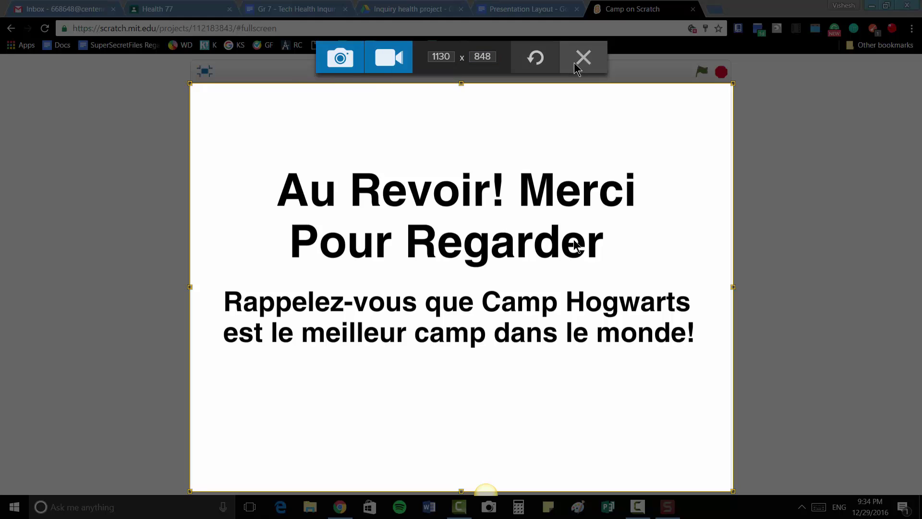
{"action": "left_click", "coordinate": [578, 68]}
Restart and stop the Camp animation, close Snagit Editor, and reopen the Snagit capture window.
{"action": "left_click", "coordinate": [702, 72]}
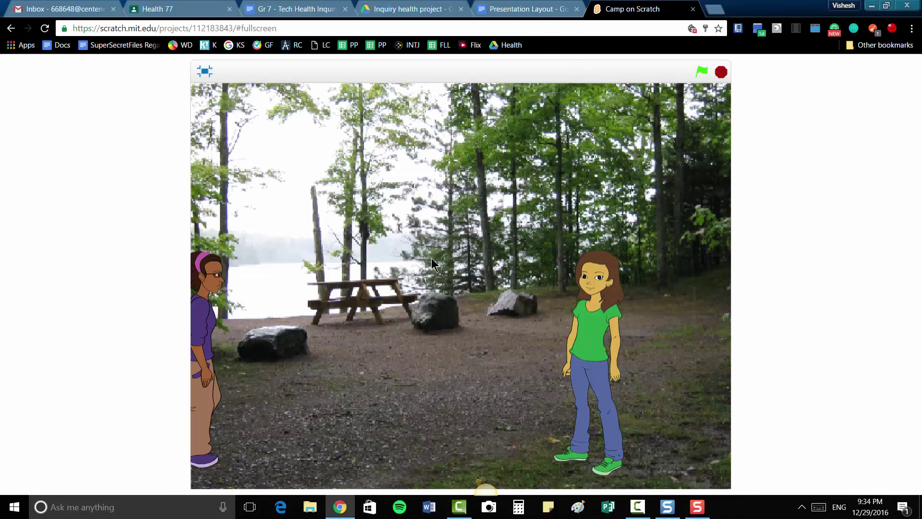
{"action": "left_click", "coordinate": [722, 73]}
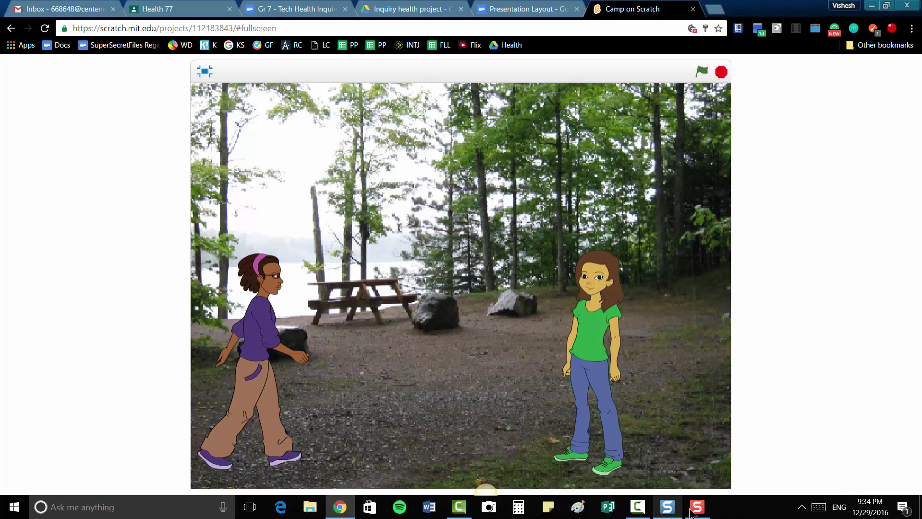
{"action": "left_click", "coordinate": [675, 513]}
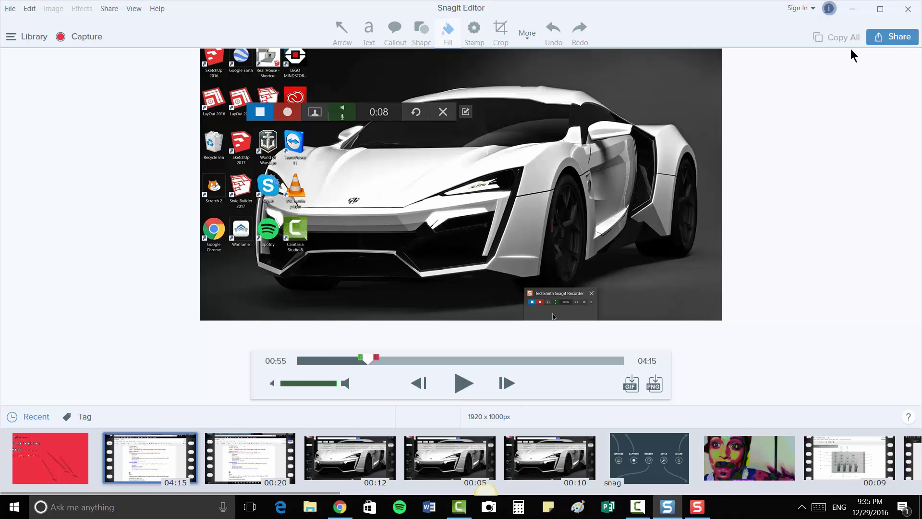
{"action": "left_click", "coordinate": [908, 8]}
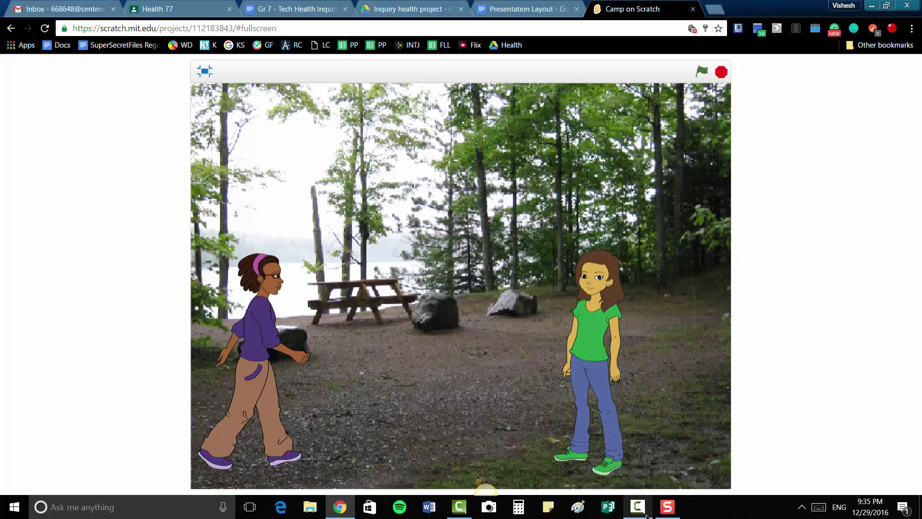
{"action": "left_click", "coordinate": [668, 507]}
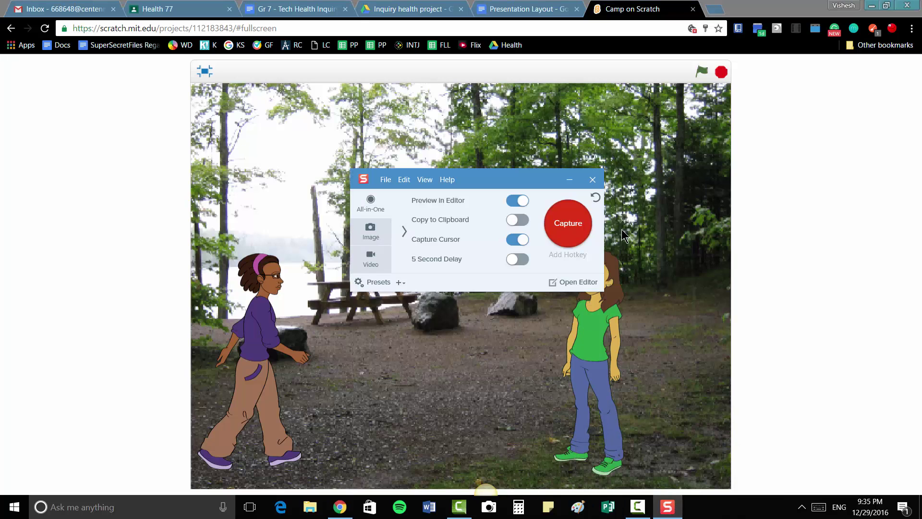